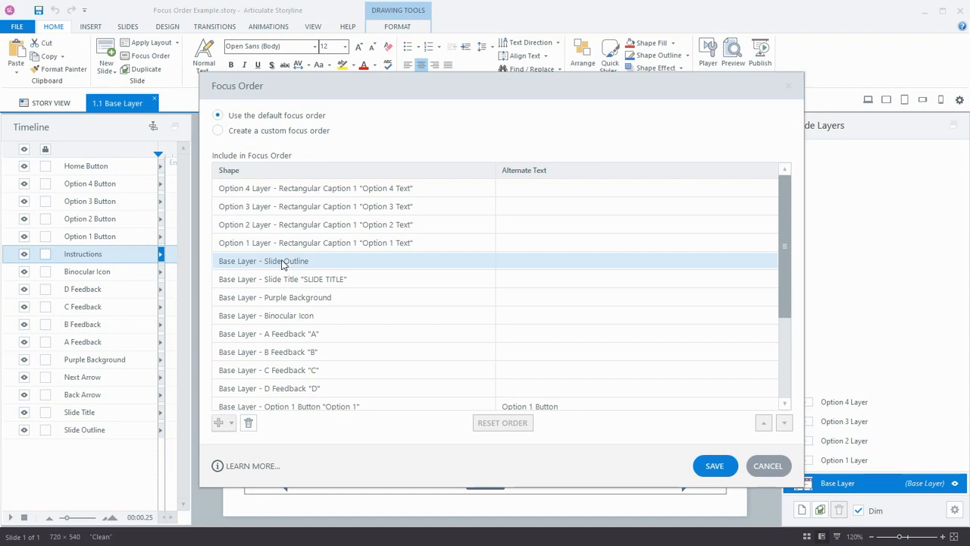
Remove the Slide Outline, Purple Background, Binocular Icon and the A, B, C and D Feedback objects from the focus order
click(283, 263)
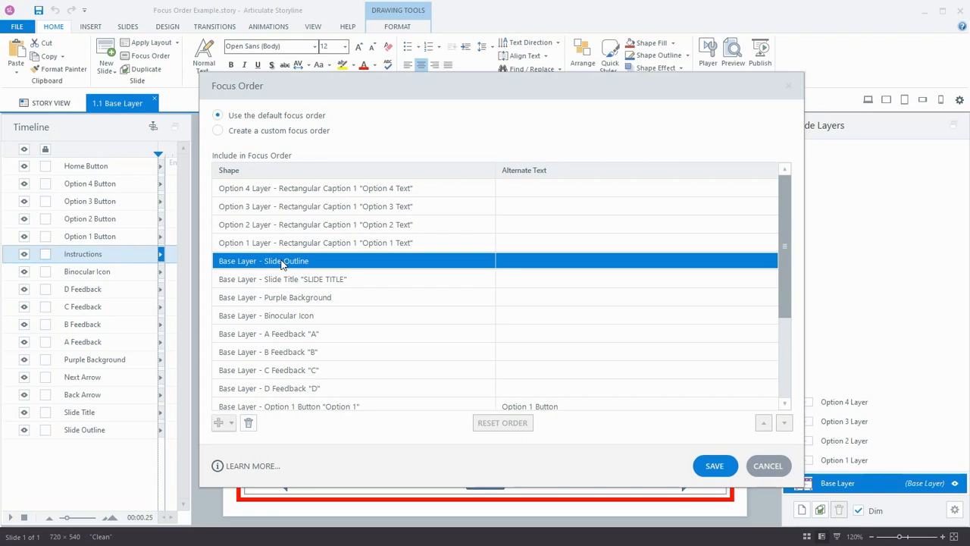
ctrl+click(288, 301)
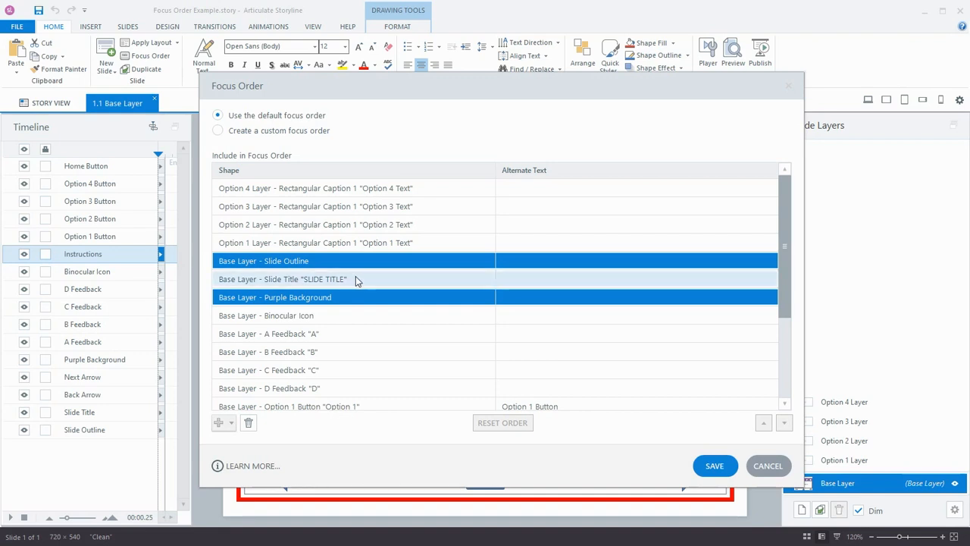
ctrl+click(316, 318)
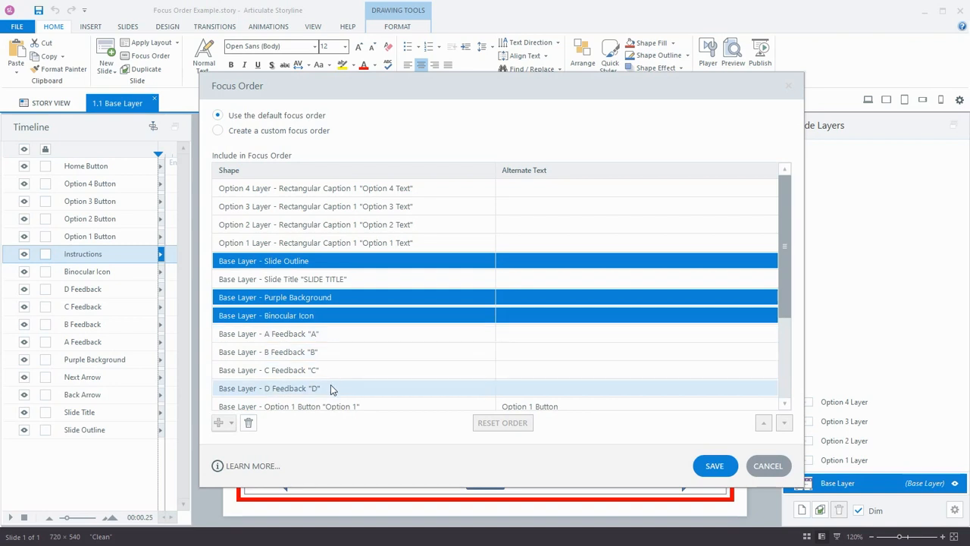
ctrl+click(329, 336)
ctrl+click(329, 354)
ctrl+click(328, 371)
ctrl+click(329, 388)
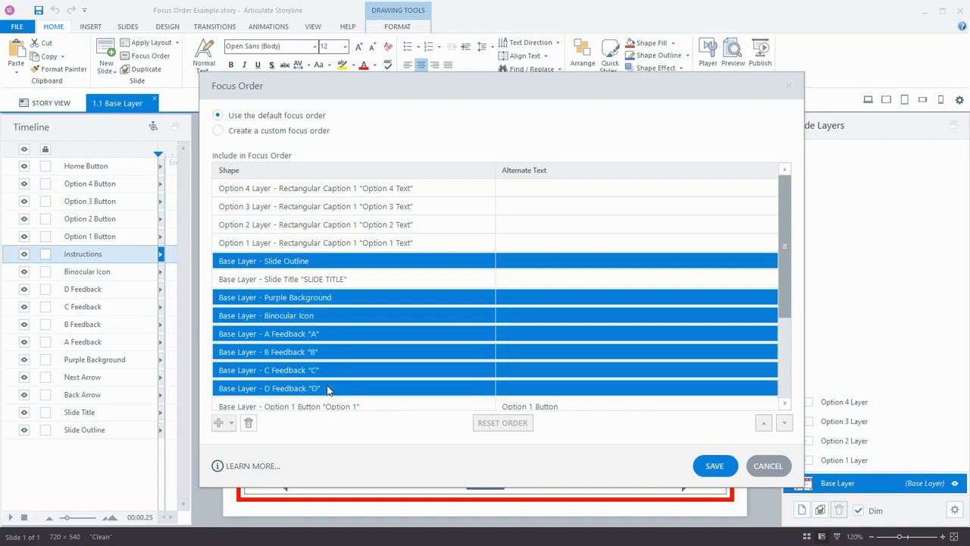
scroll(369, 353, down, 2)
scroll(365, 354, down, 5)
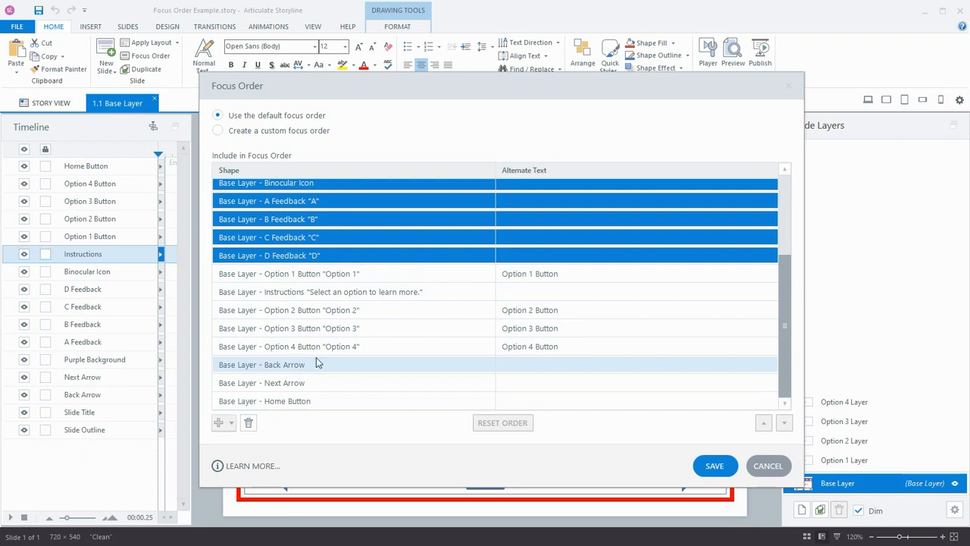
scroll(331, 333, up, 5)
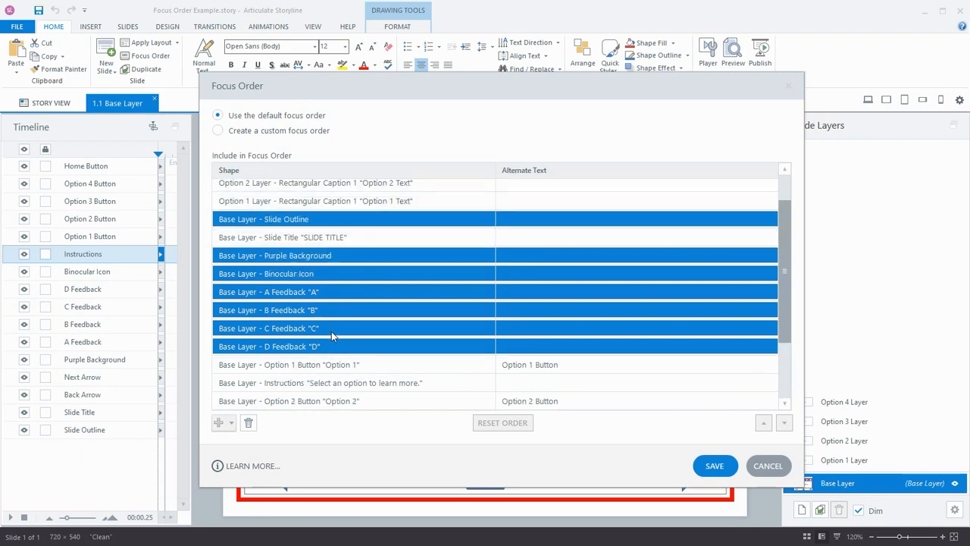
click(249, 423)
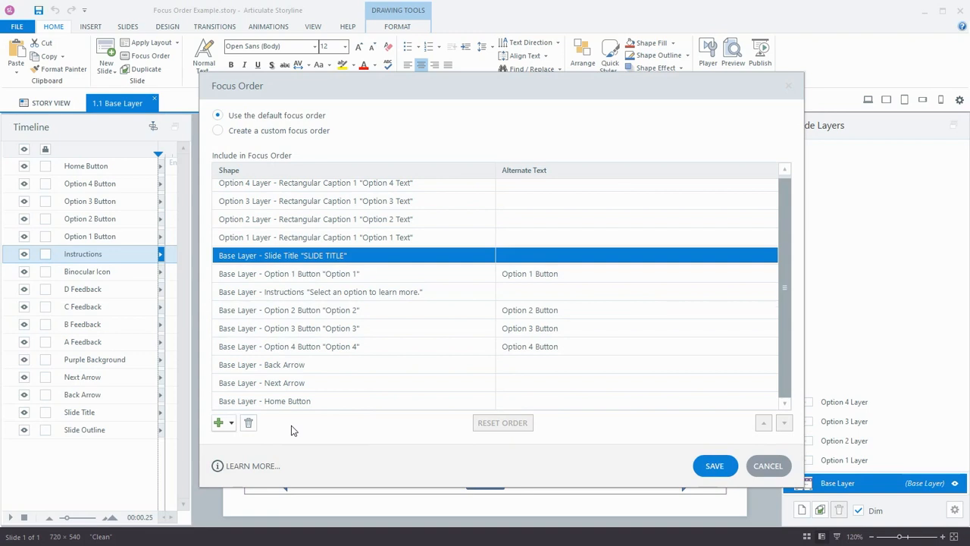
Check which removed objects can be added back to the focus order, and save the focus order without restoring any
click(232, 424)
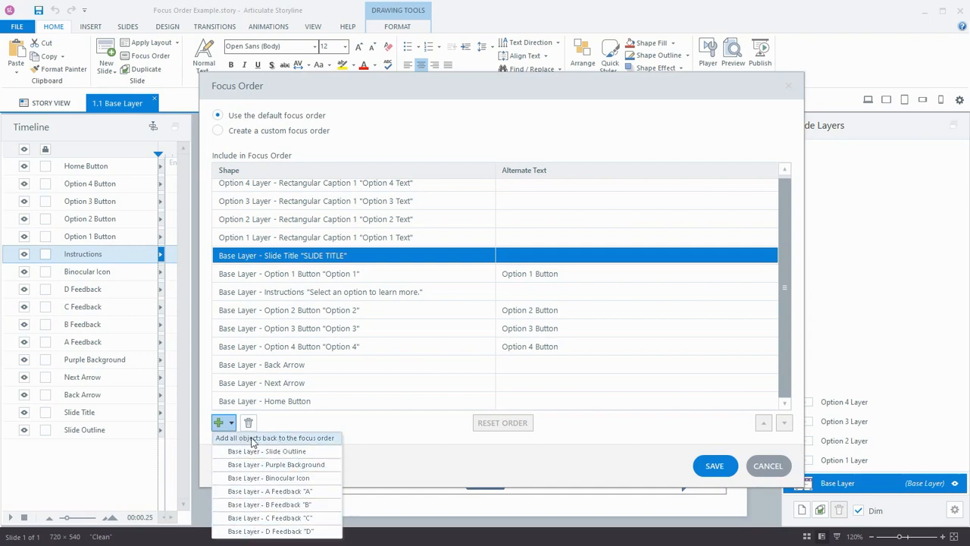
click(270, 425)
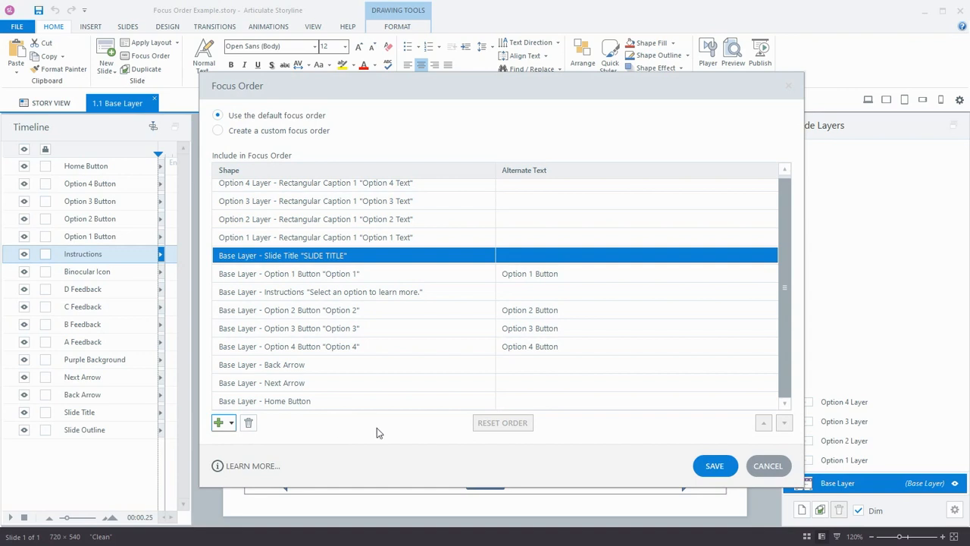
scroll(410, 388, up, 1)
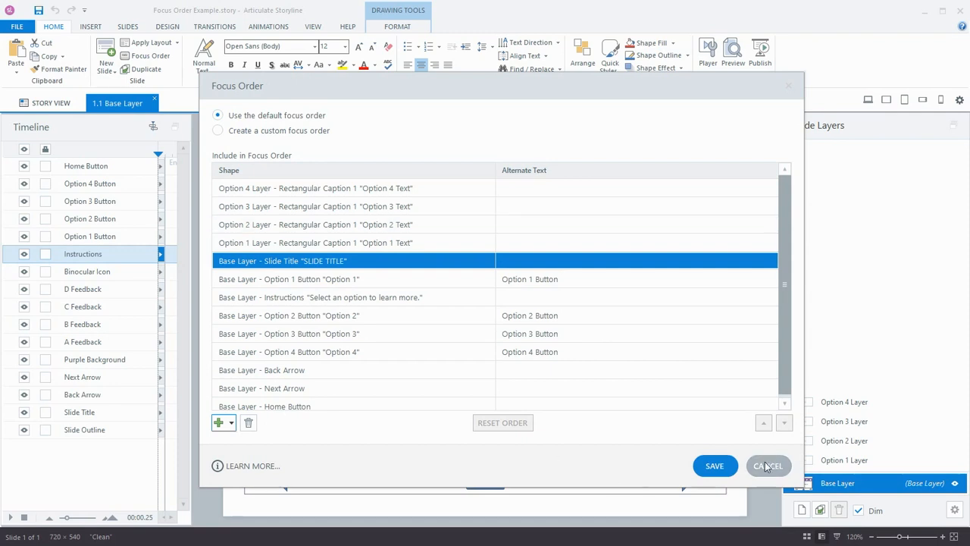
click(714, 468)
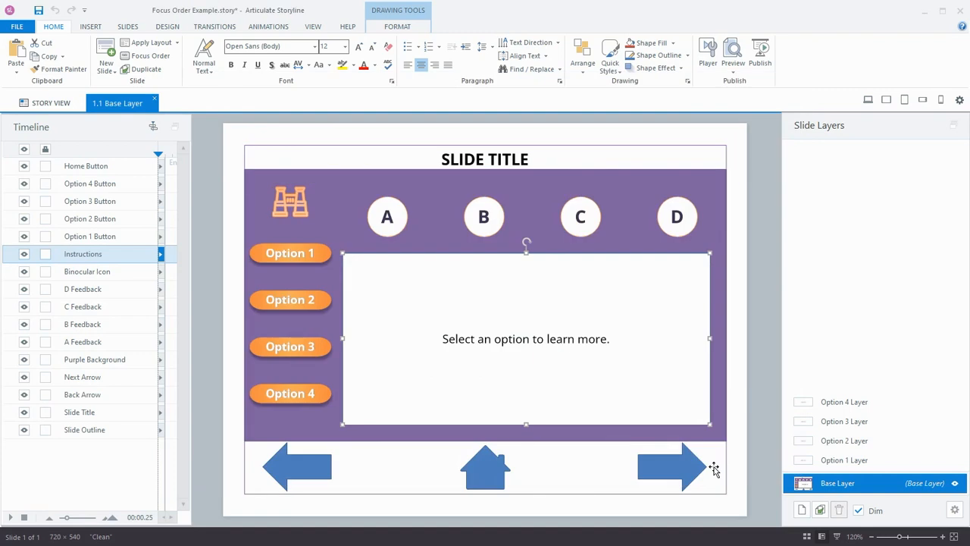
Rename the Rectangular Caption 1 object on the Option 1 Layer as Instructions
click(857, 460)
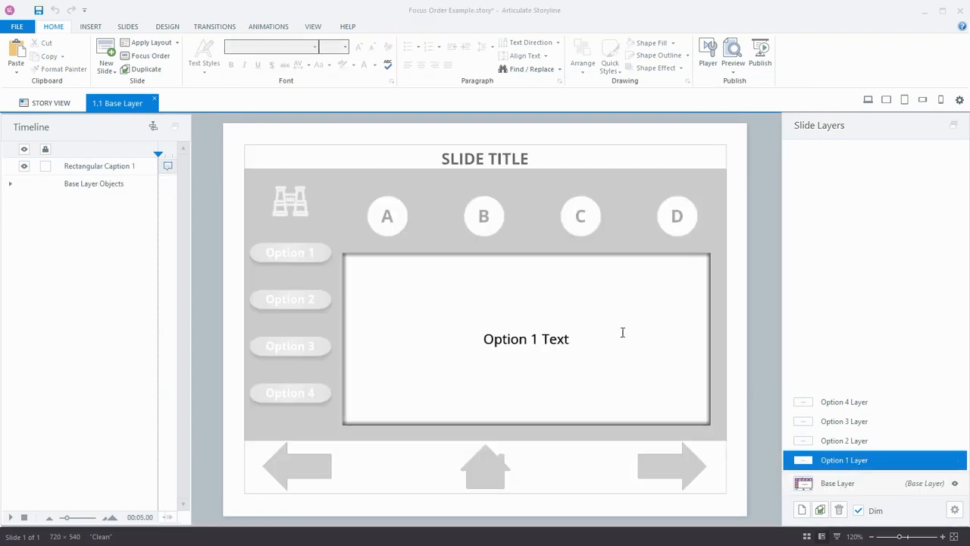
click(95, 170)
double_click(96, 167)
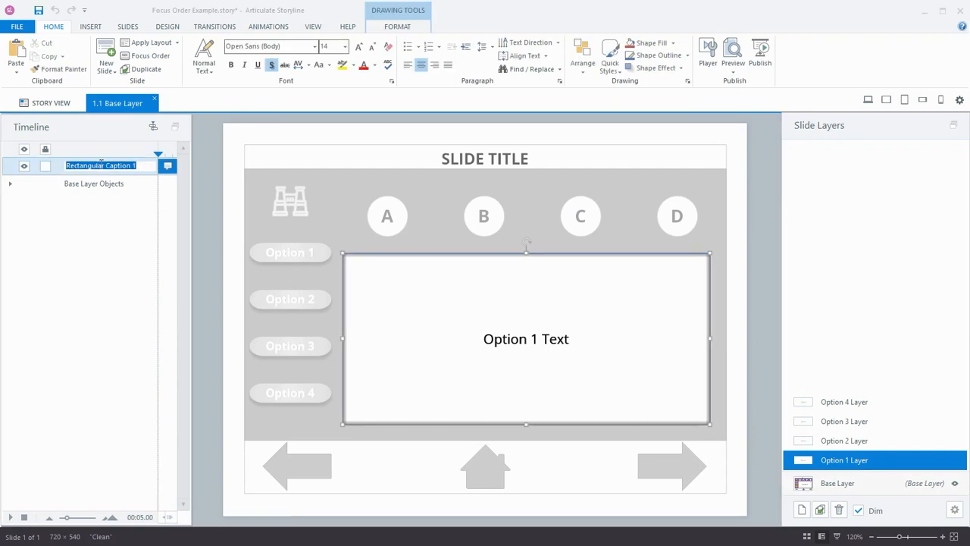
text(Instructions)
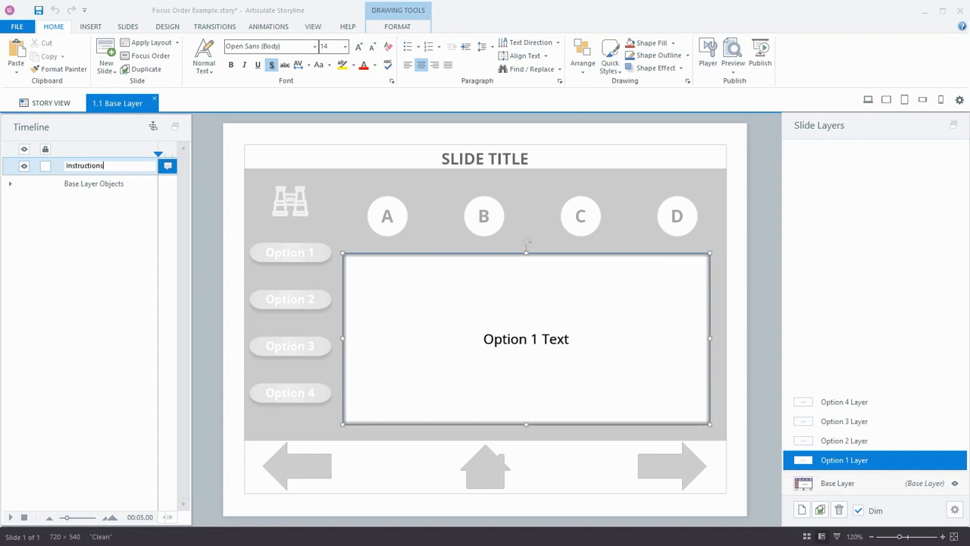
key(Return)
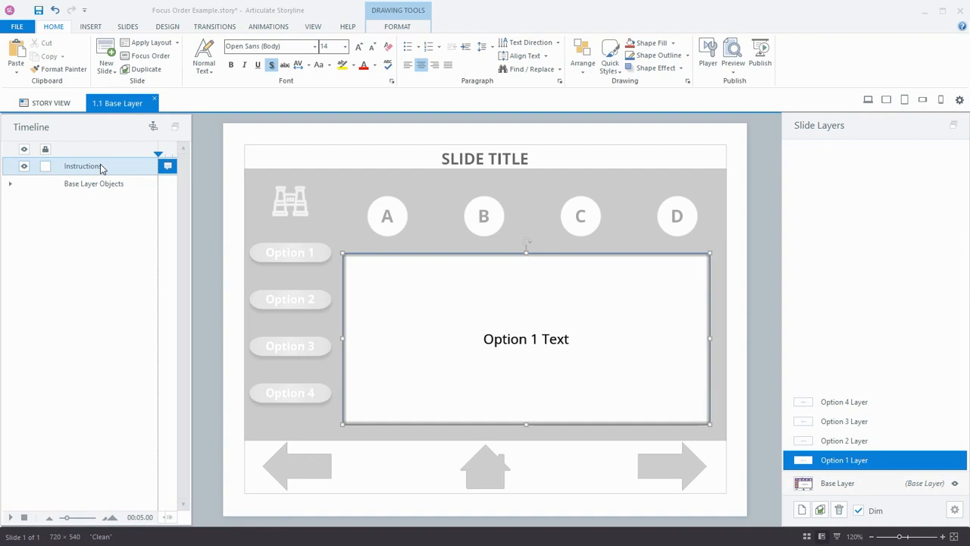
Create a custom focus order for the base layer with Instructions directly before the Option 1 Button, and save it
click(834, 483)
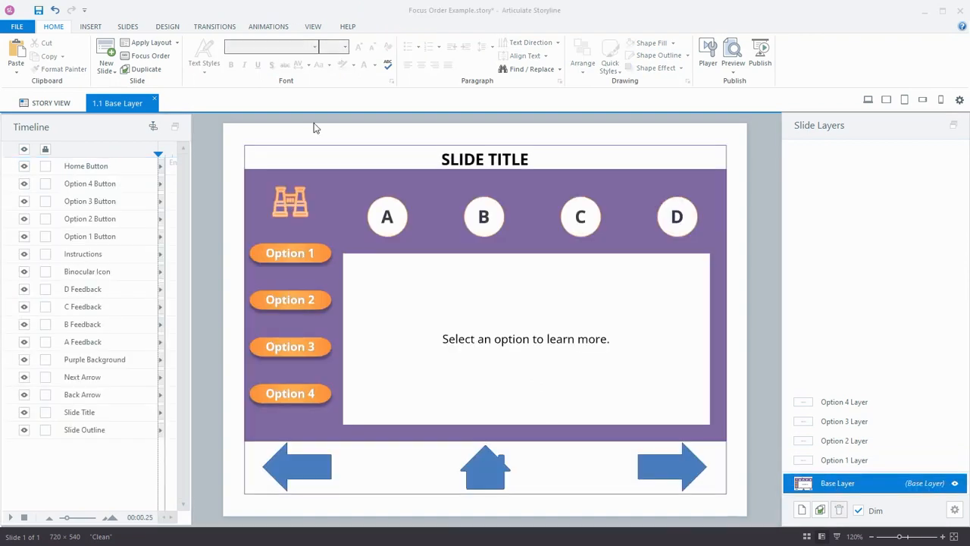
click(161, 57)
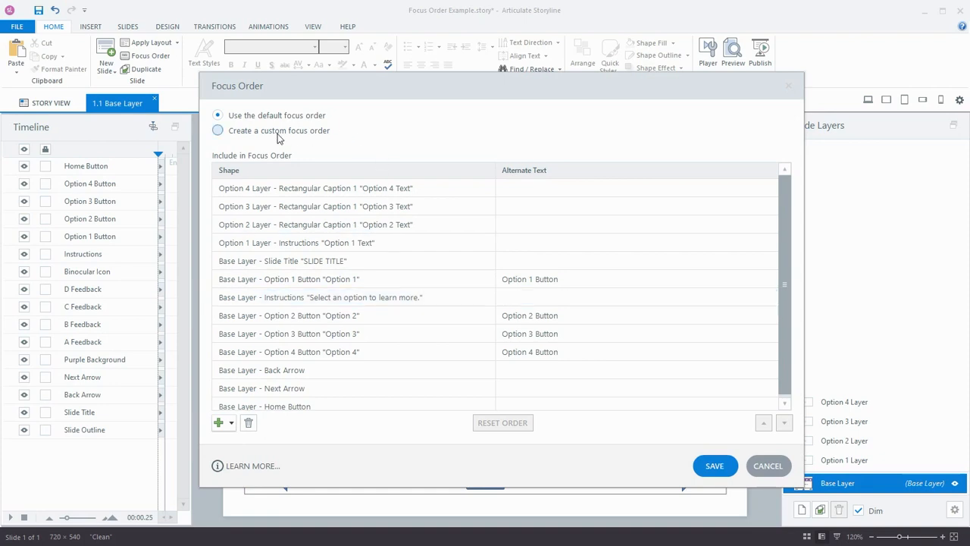
click(217, 131)
click(265, 301)
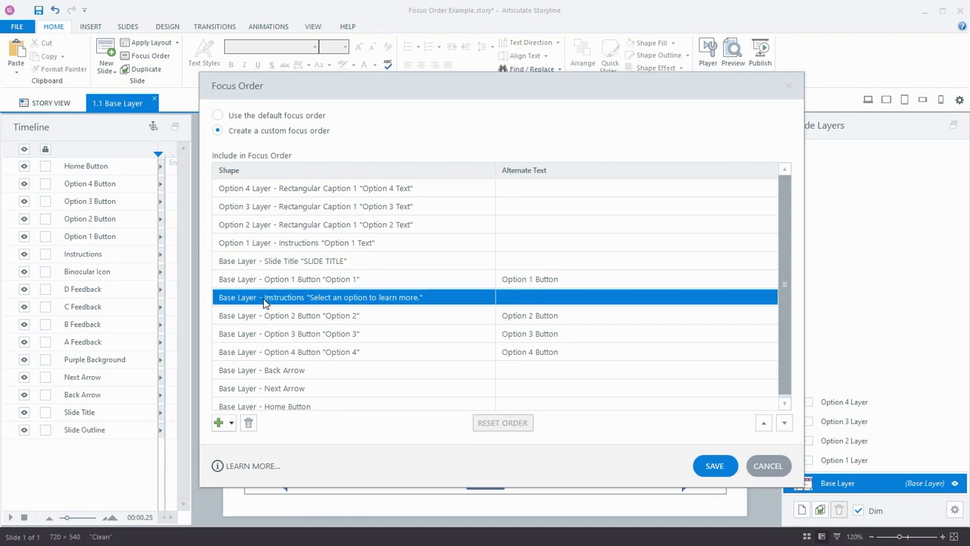
drag(264, 303, 267, 278)
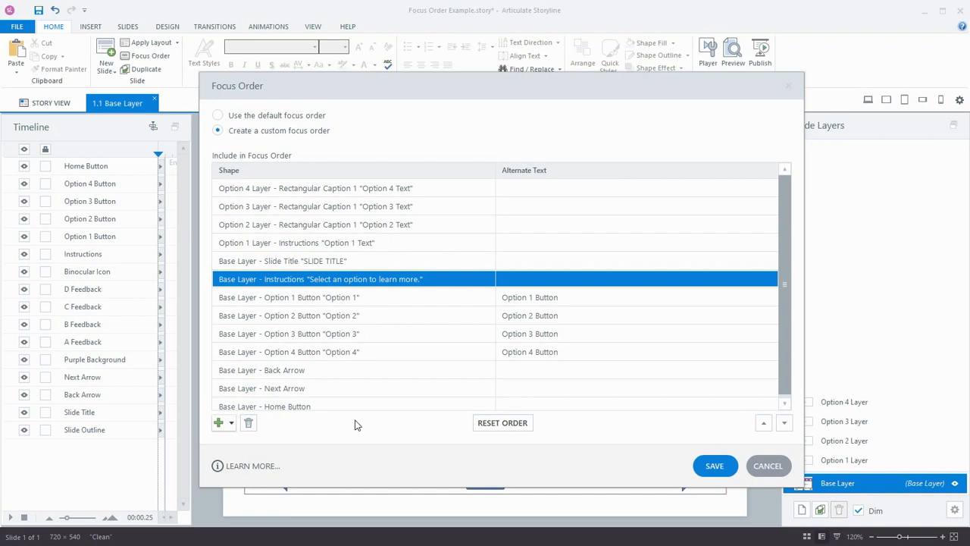
click(712, 466)
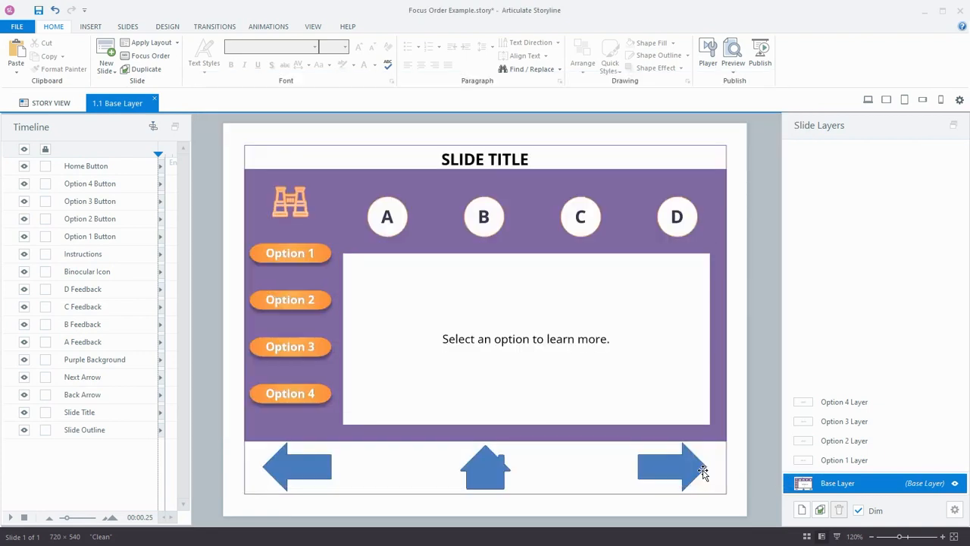
Review the focus order from the Option 1 Layer and close it without changes
click(840, 461)
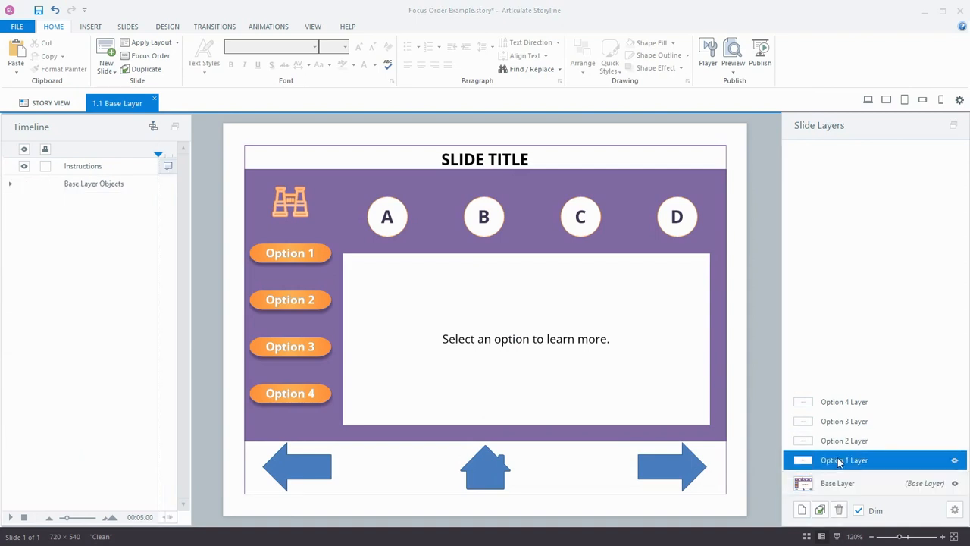
click(165, 58)
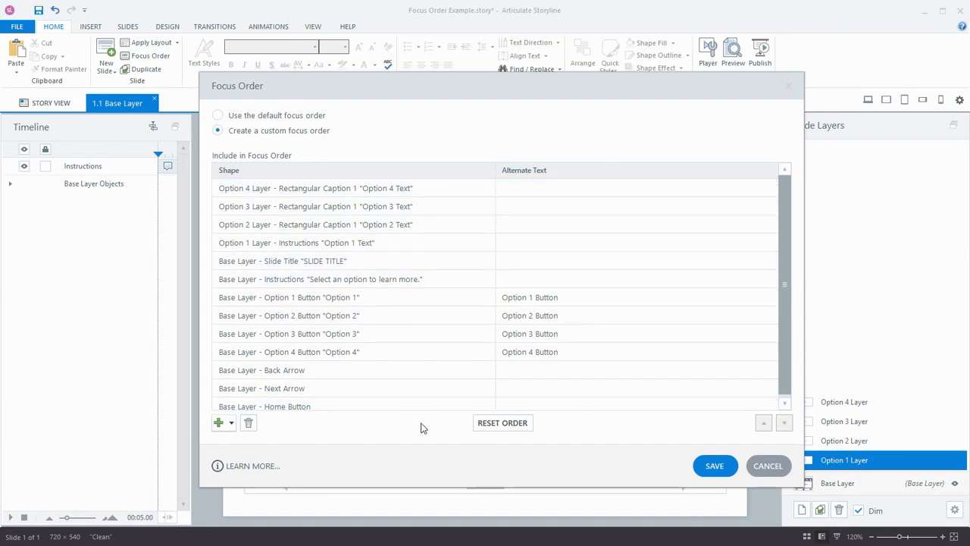
click(788, 468)
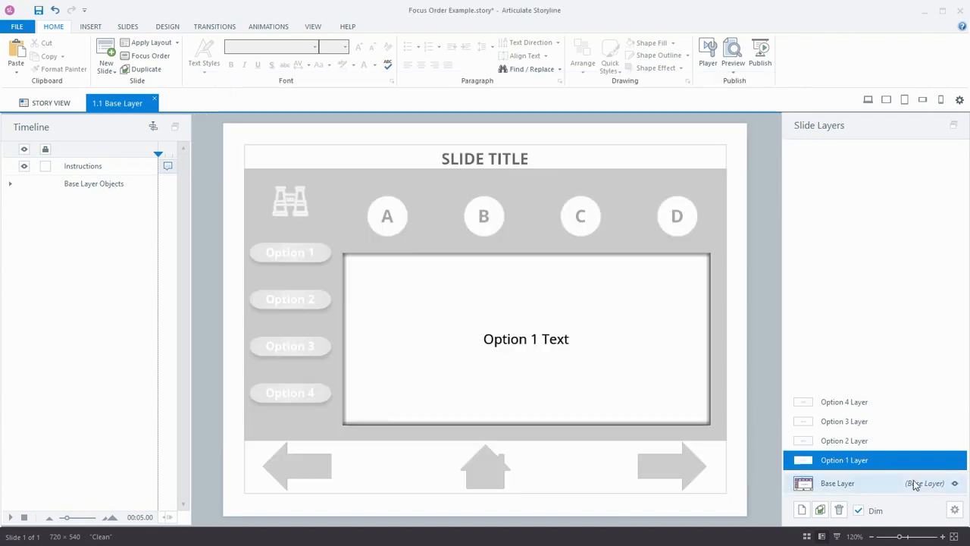
Open the layer properties of the Option 1 Layer
click(954, 511)
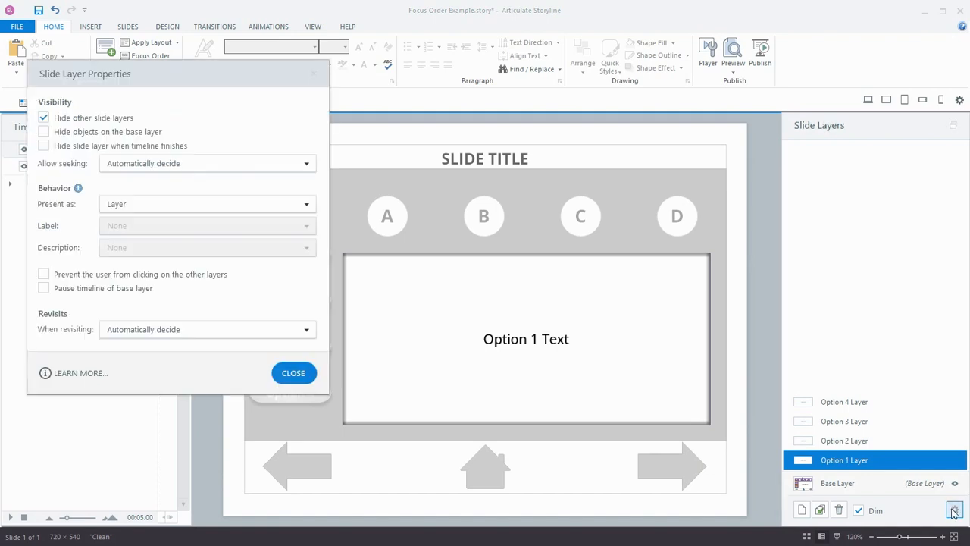